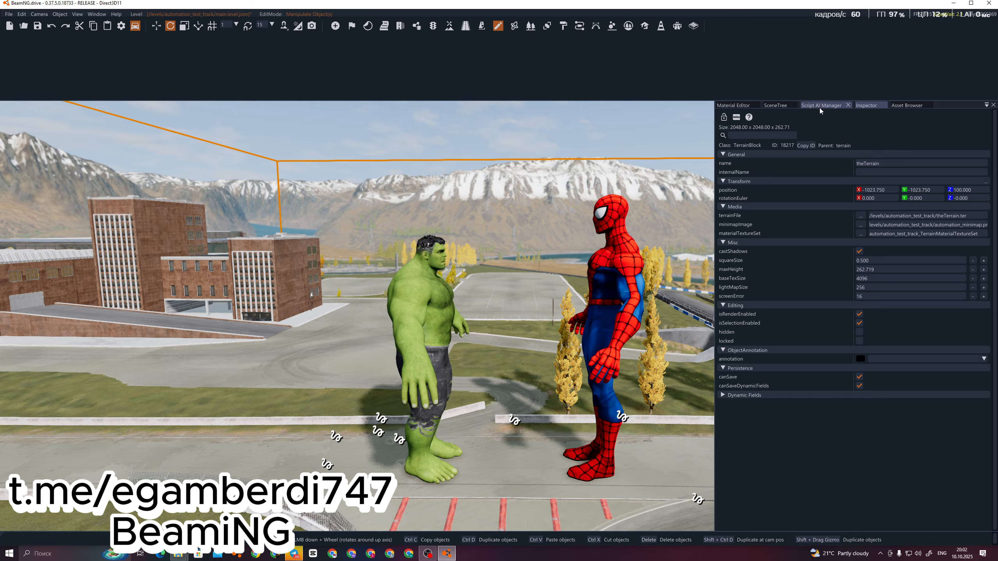
Load the Spider-Man figure's material into the Material Editor from the scene selection and open the file picker for its color map
click(734, 105)
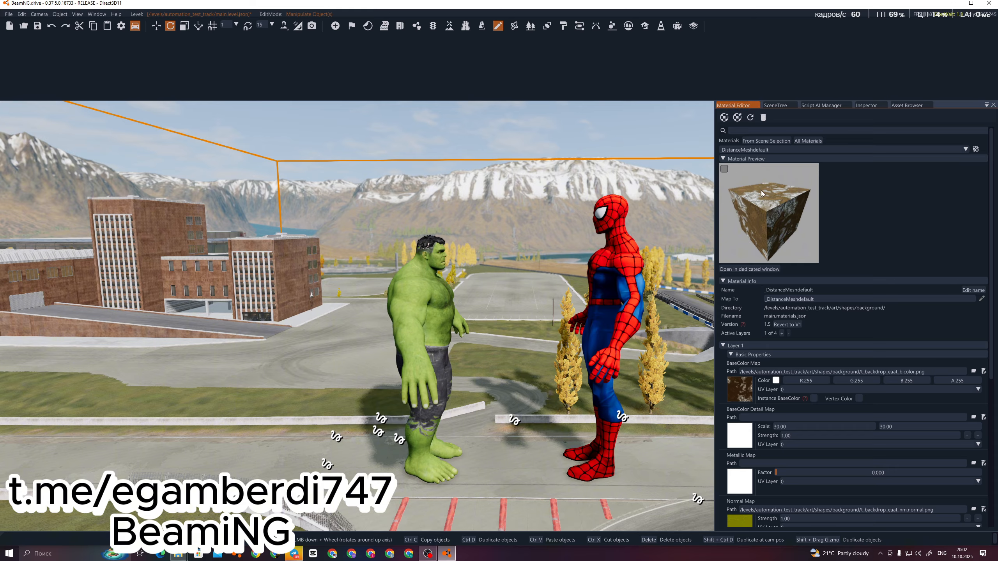
click(606, 351)
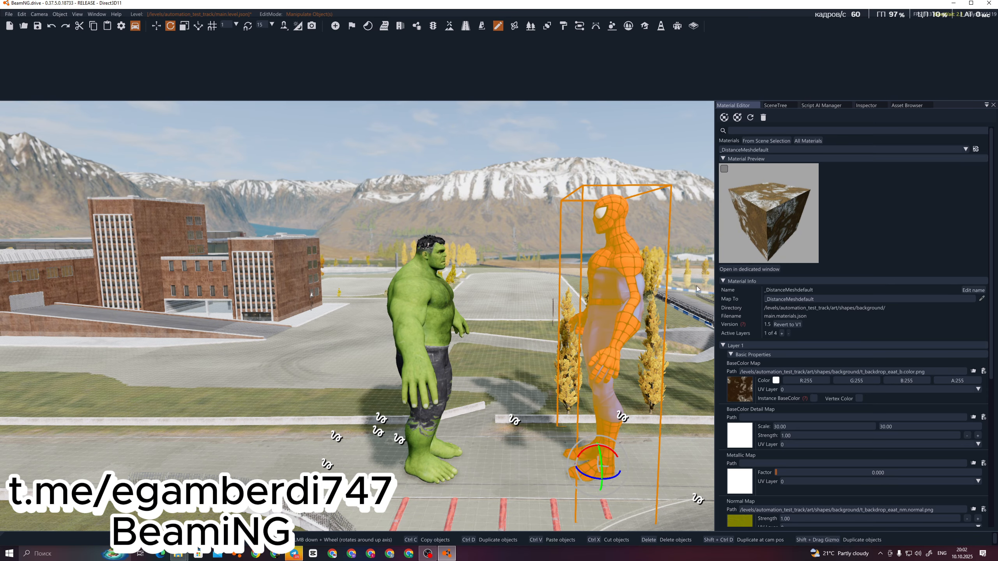
click(756, 144)
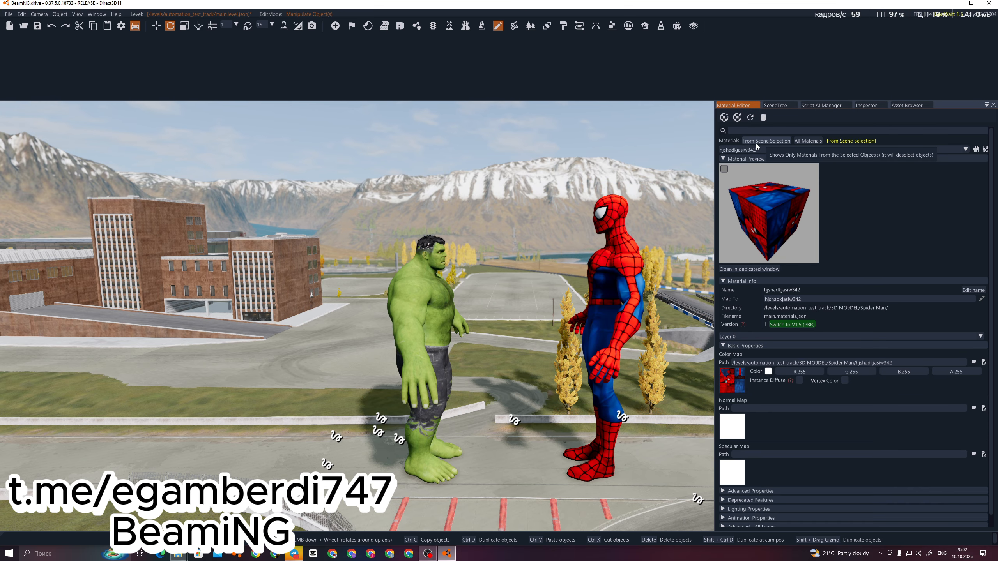
click(732, 380)
click(750, 211)
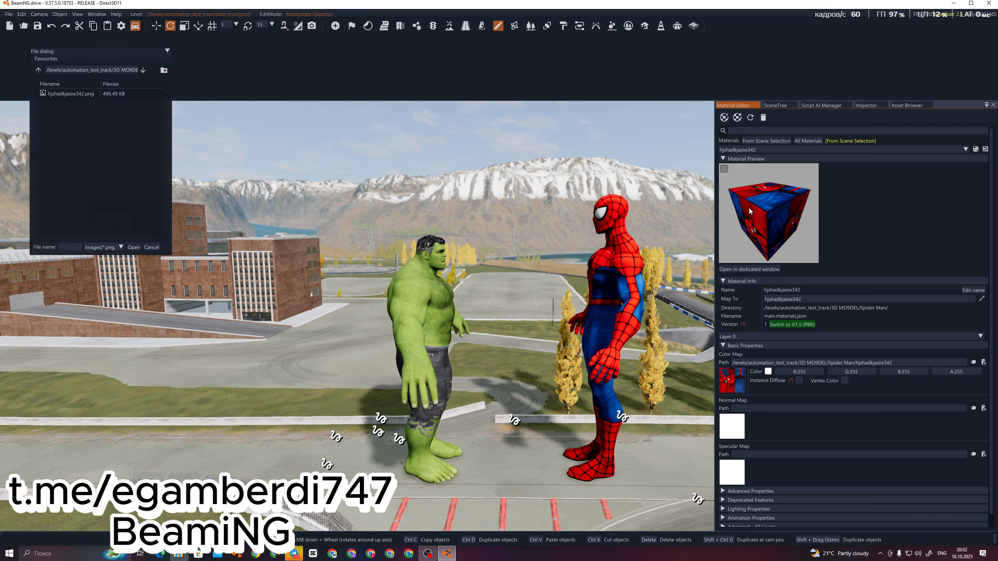
mouse_move(734, 378)
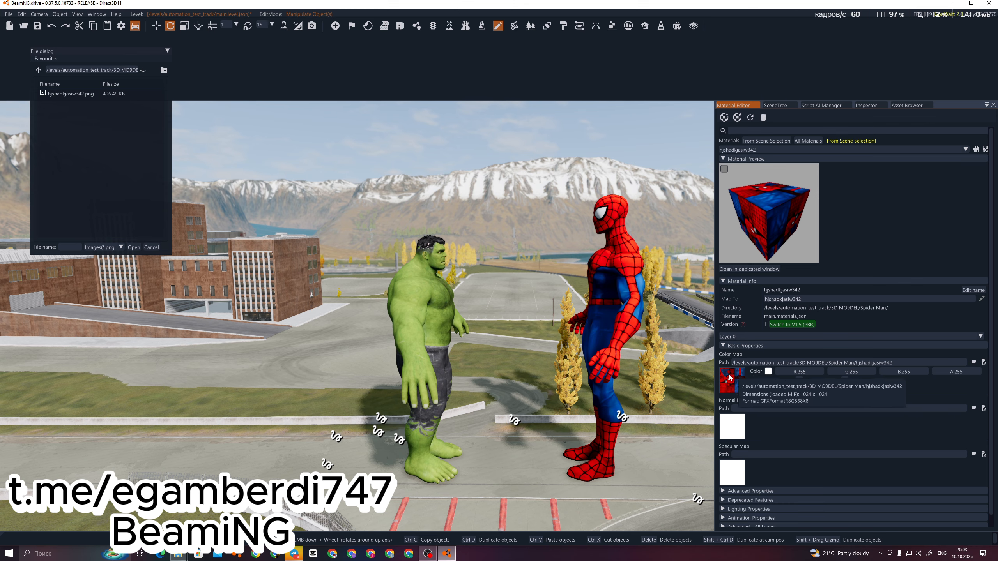
Set the Spider-Man material's color to light grey #DDDDDDFF and remove its color map texture
click(768, 371)
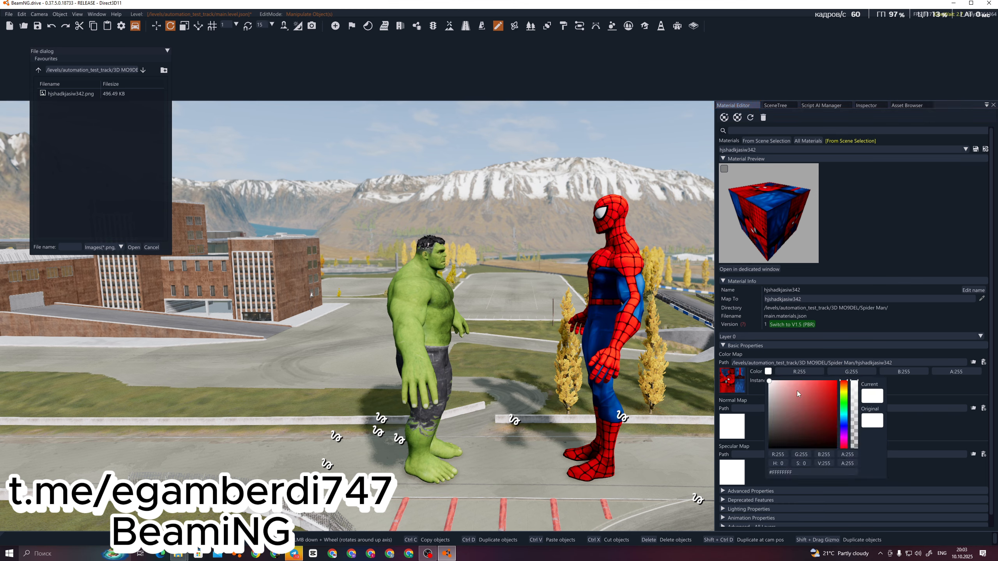
mouse_move(796, 390)
mouse_down()
mouse_move(857, 379)
mouse_move(748, 408)
mouse_move(835, 394)
mouse_move(755, 389)
mouse_up()
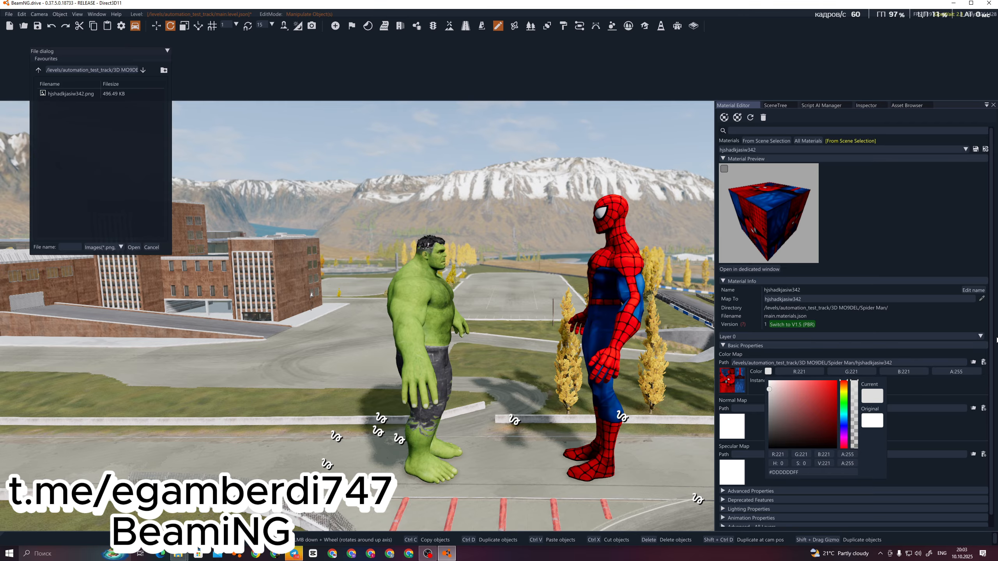
click(983, 362)
click(983, 362)
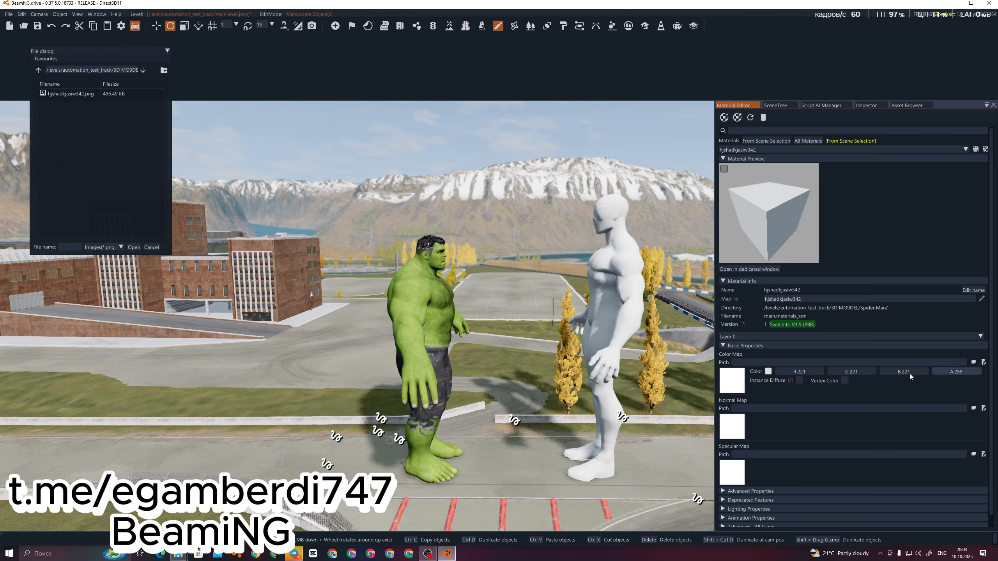
Load the Hulk figure's hulkbody material from the scene selection and remove its color map texture
key(a)
right_drag(356, 316, 344, 382)
key(d)
click(410, 388)
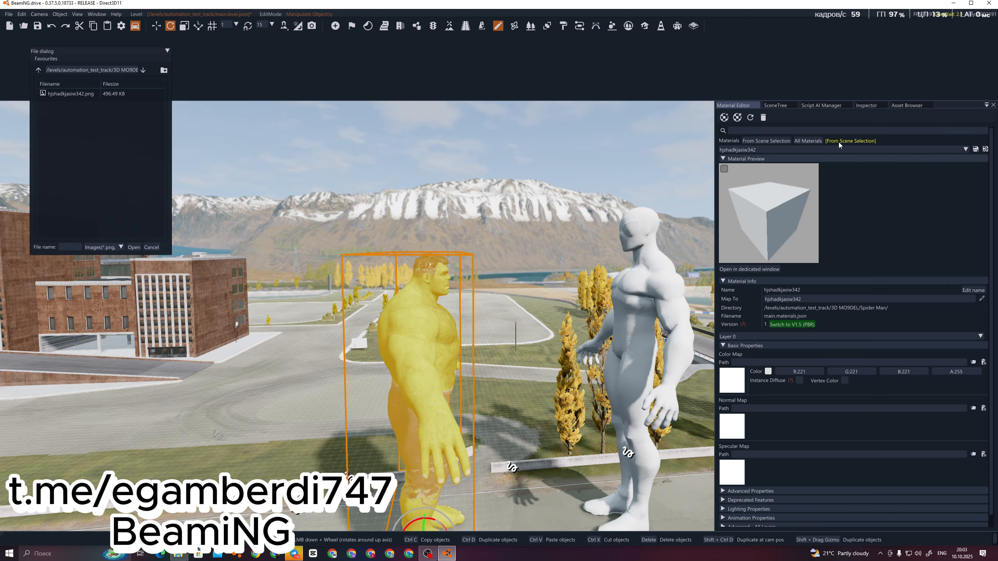
click(778, 141)
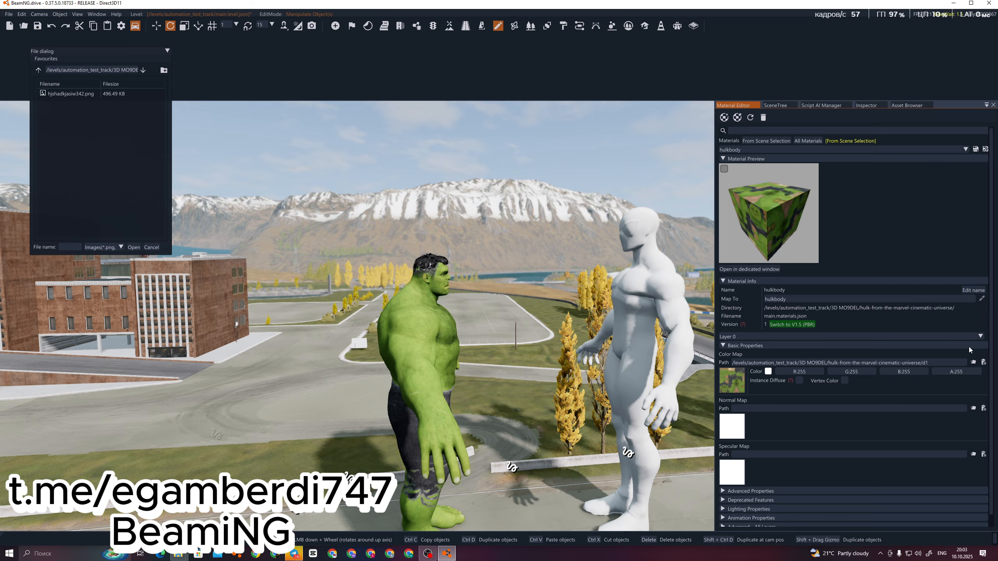
click(984, 362)
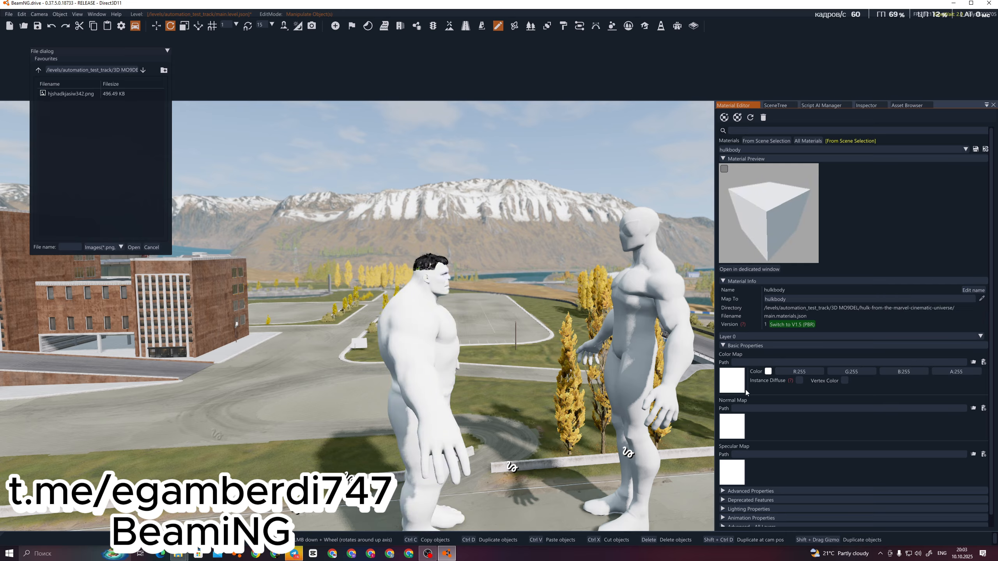
Set the hulkbody material's color to red #DA0000FF
click(767, 371)
drag(789, 383, 859, 390)
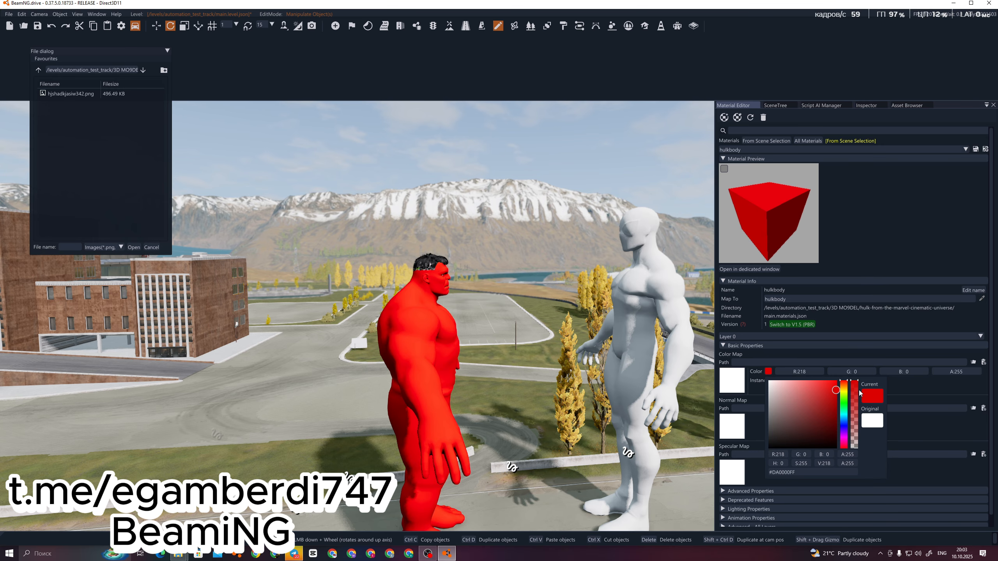
key(d)
click(593, 421)
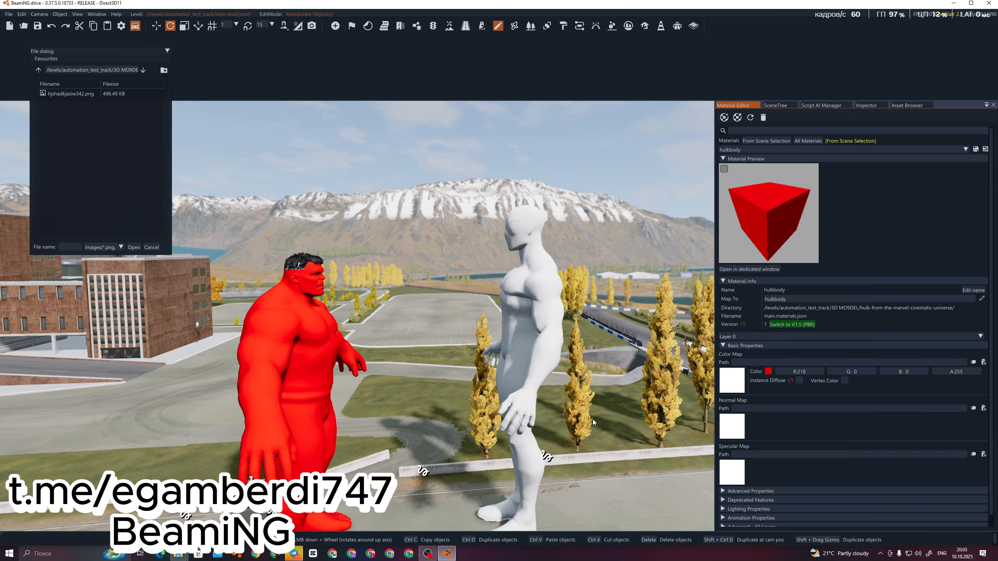
Change the hulkbody material's color to bright green #36DA00FF
key(s)
right_drag(568, 420, 471, 431)
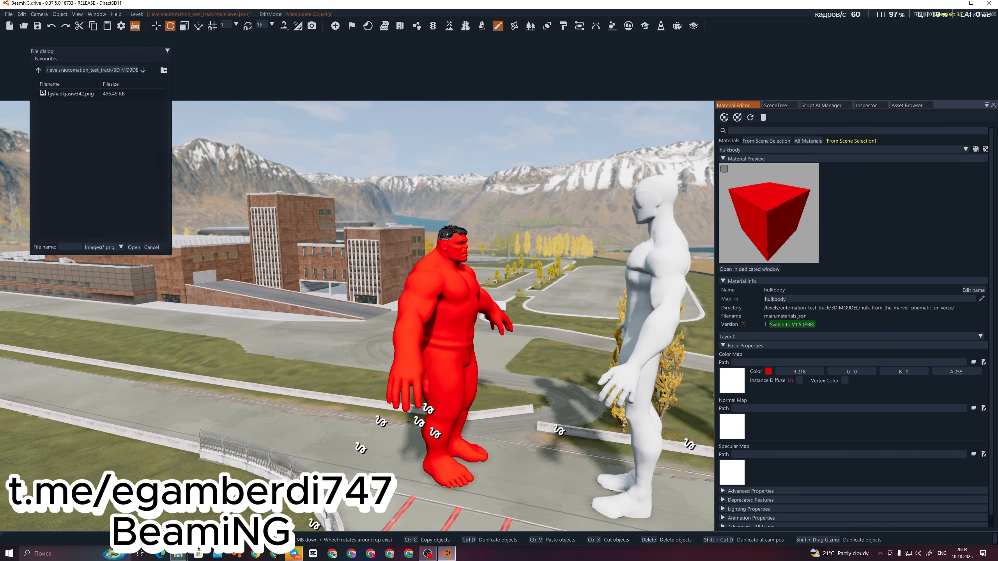
click(767, 371)
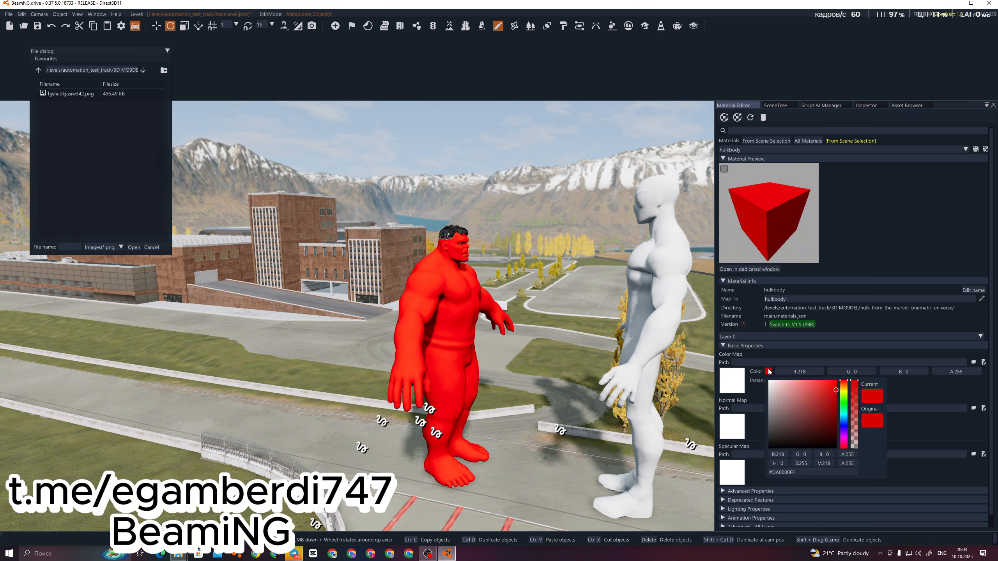
click(842, 401)
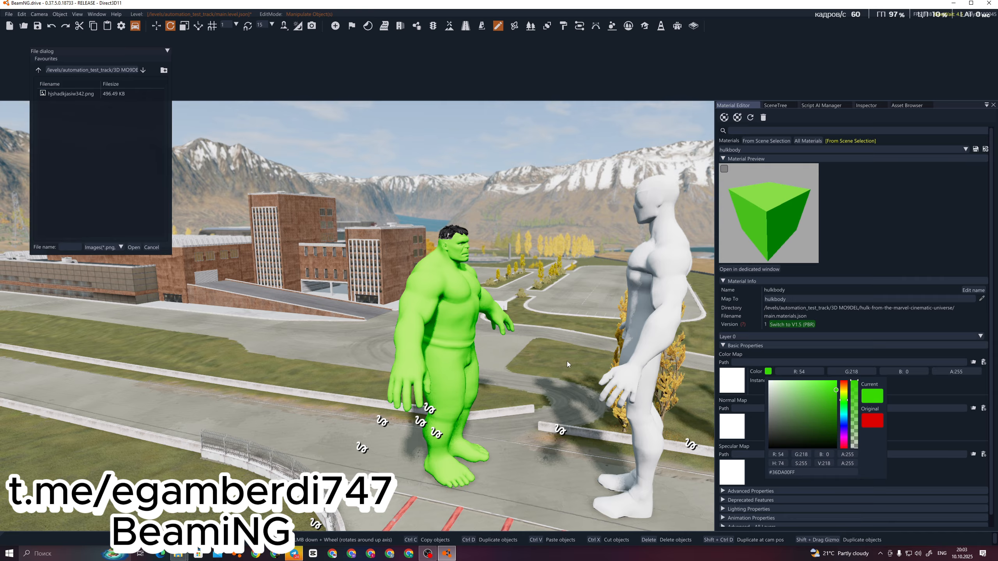
click(732, 391)
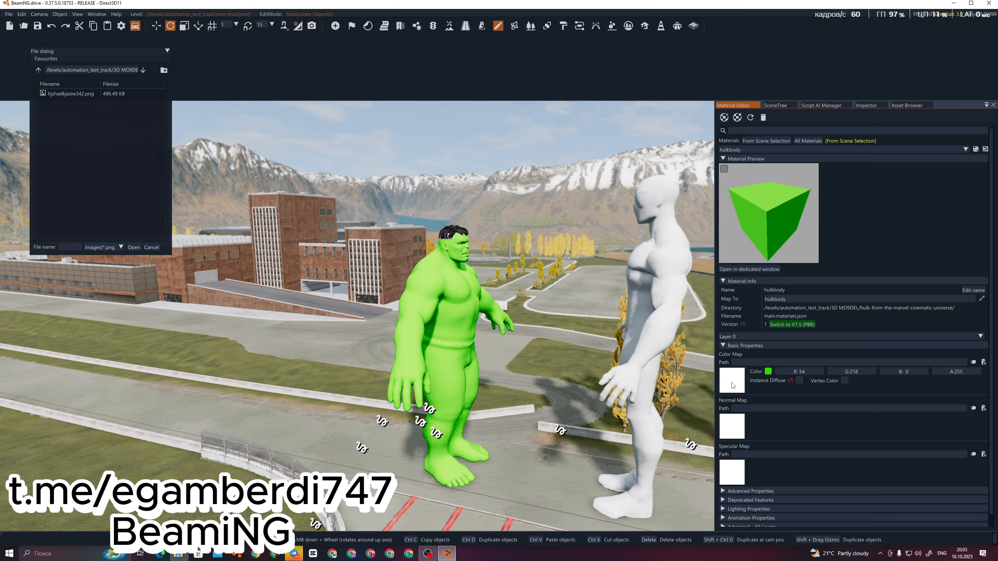
Look at the properties of Layer 1 in the hulkbody material and return to Layer 0
click(726, 338)
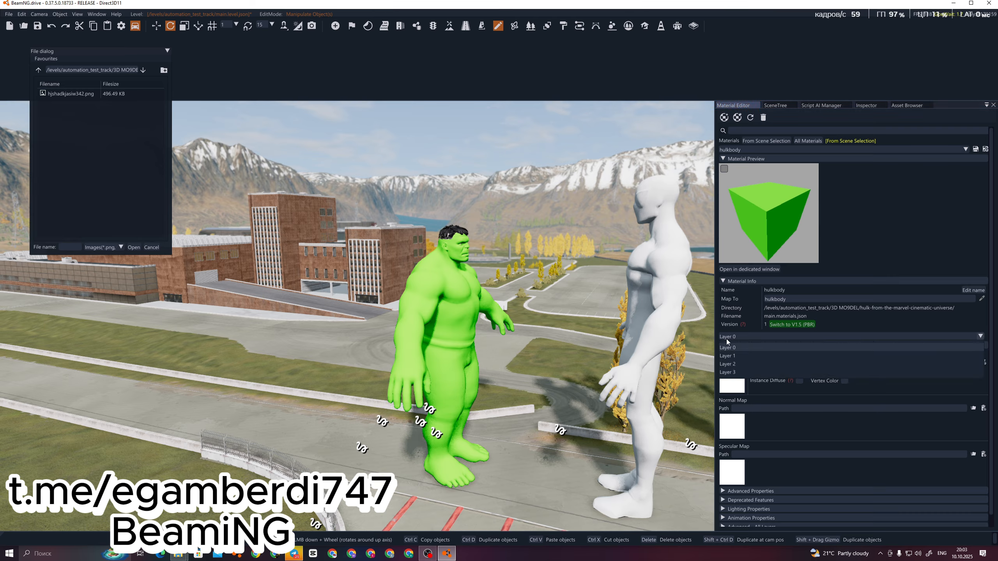
click(731, 356)
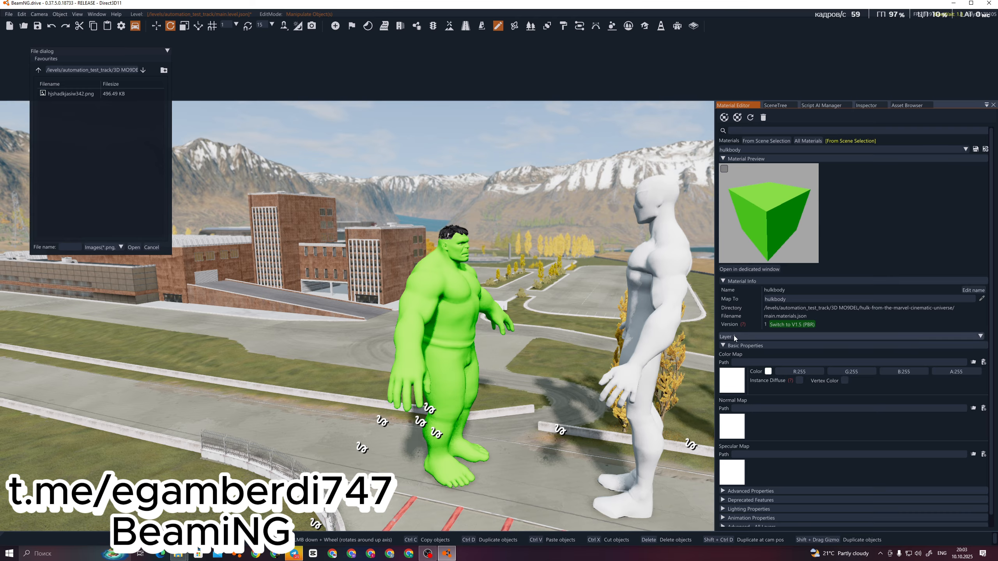
click(734, 335)
click(734, 348)
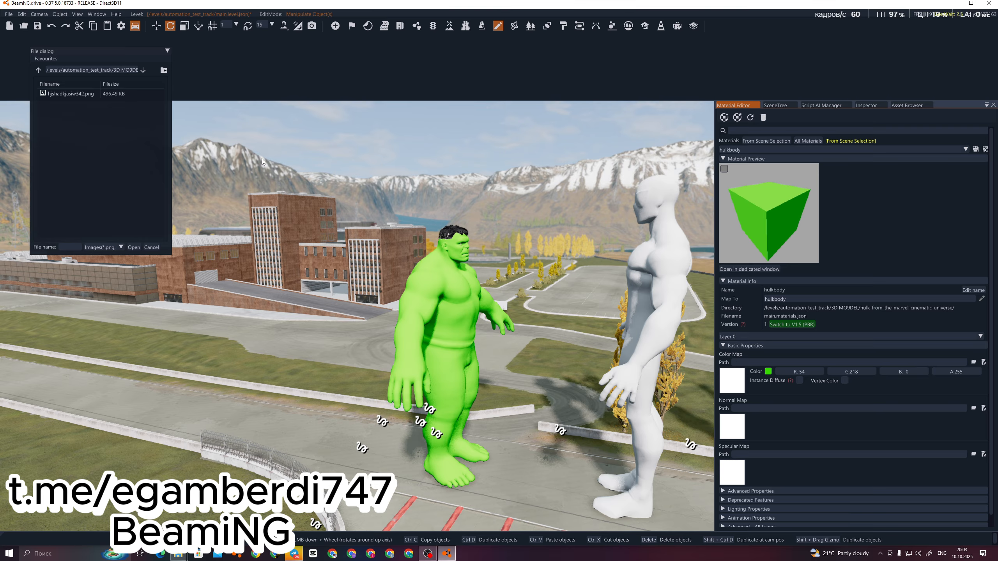
Assign d1.png from the hulk-from-the-marvel-cinematic-universe folder as the hulkbody material's color map
drag(95, 52, 399, 179)
click(342, 194)
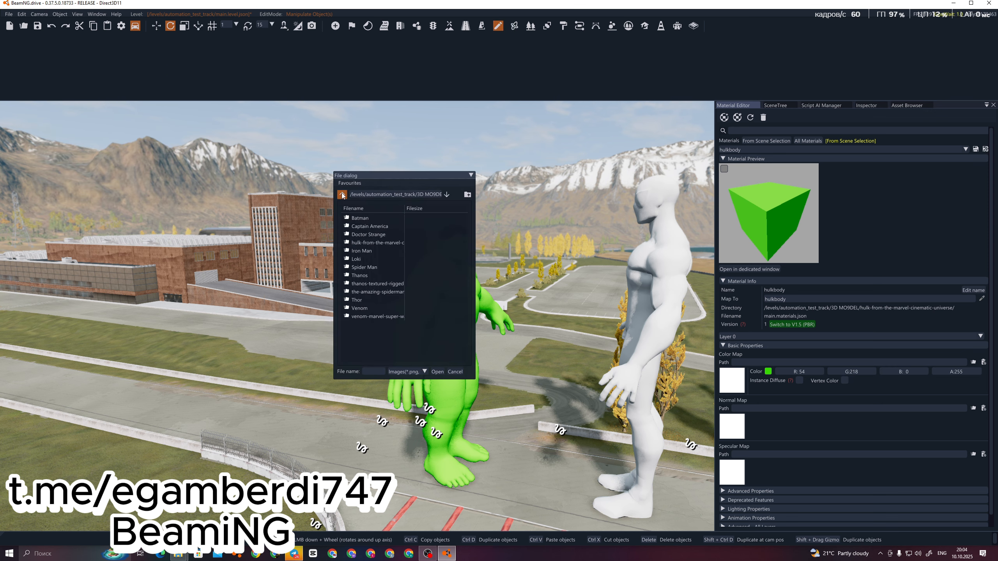
double_click(368, 241)
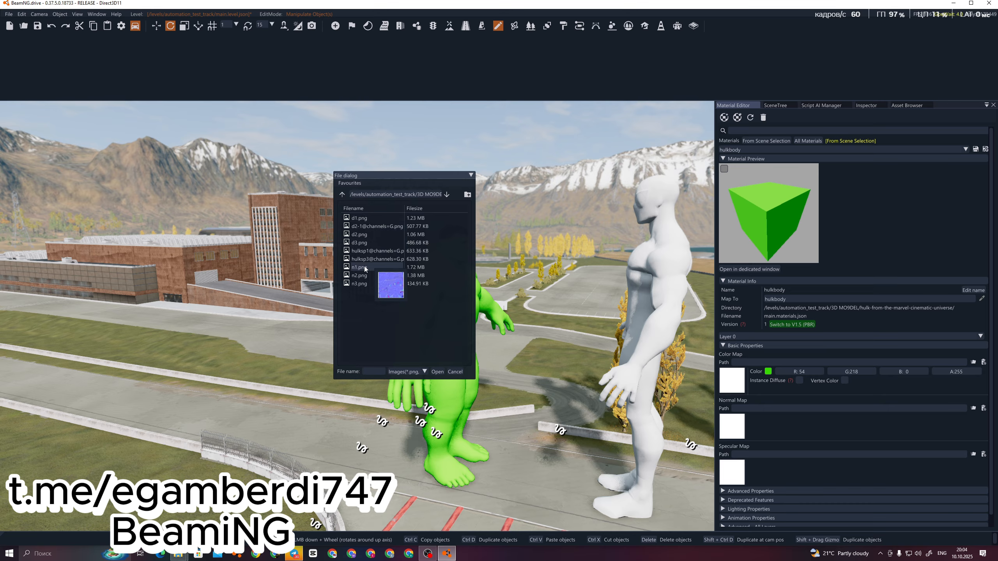
double_click(359, 219)
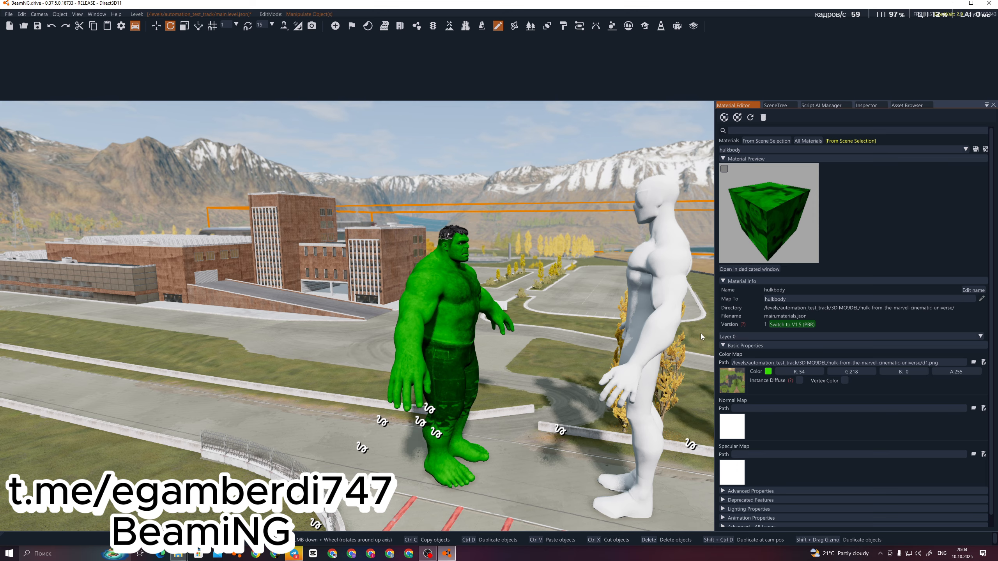
Reset the hulkbody material's color to white #FFFFFFFF and save the level
click(767, 371)
drag(826, 392, 741, 366)
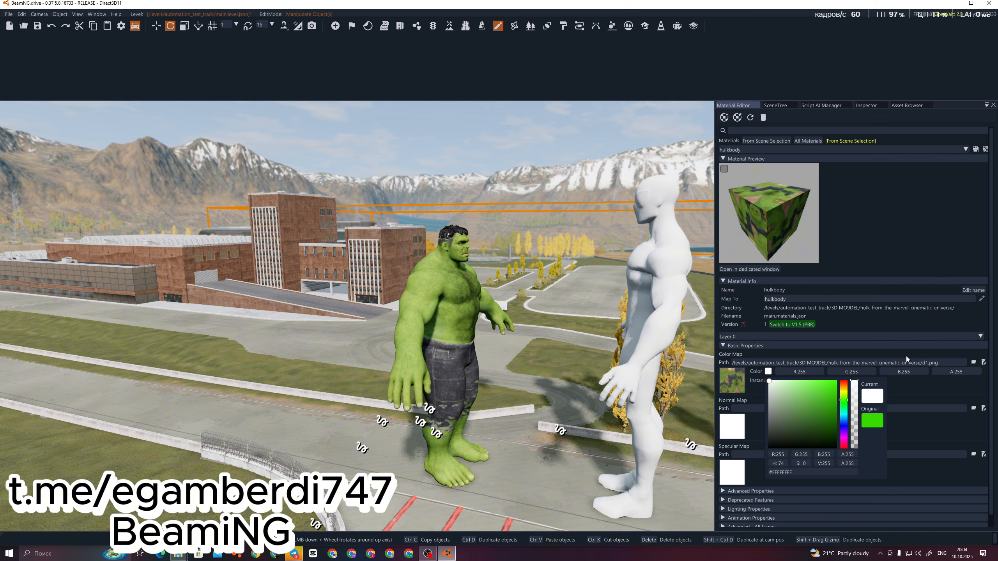
click(923, 392)
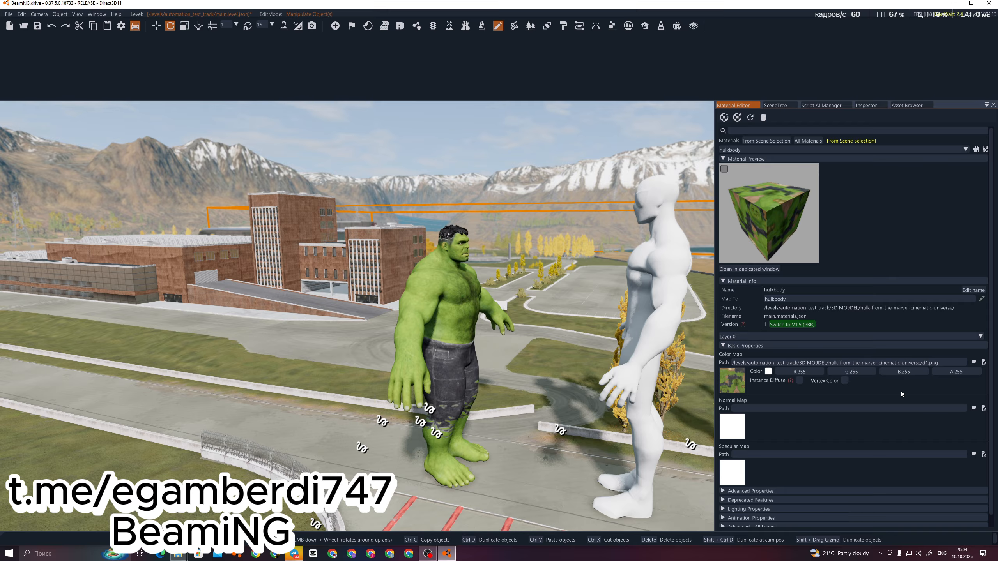
key(ctrl+s)
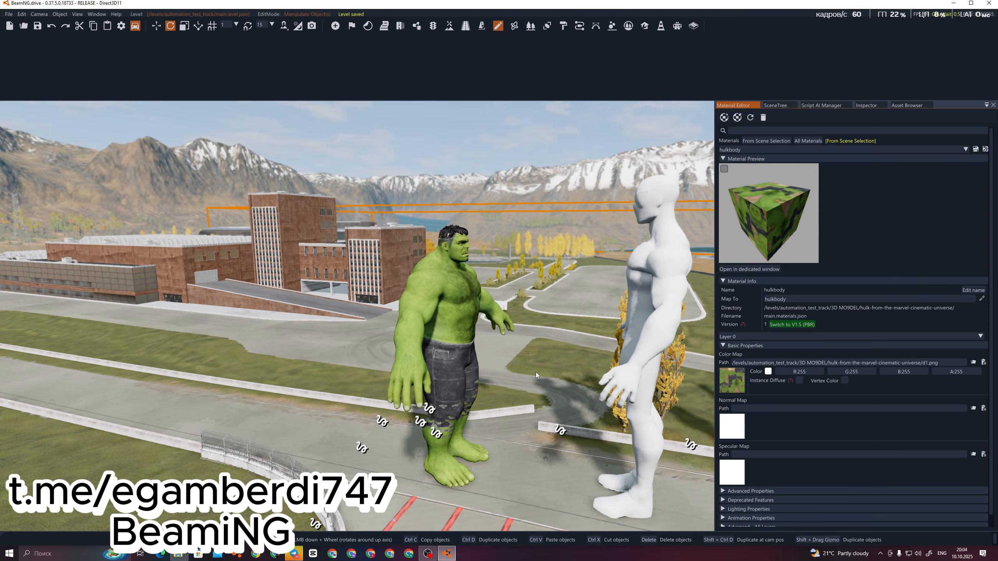
Load the white Spider-Man figure's material from the scene selection and preview hjshadkjasiw342.png in its color map file picker
key(a)
right_drag(535, 382, 613, 387)
right_drag(468, 315, 515, 319)
click(610, 291)
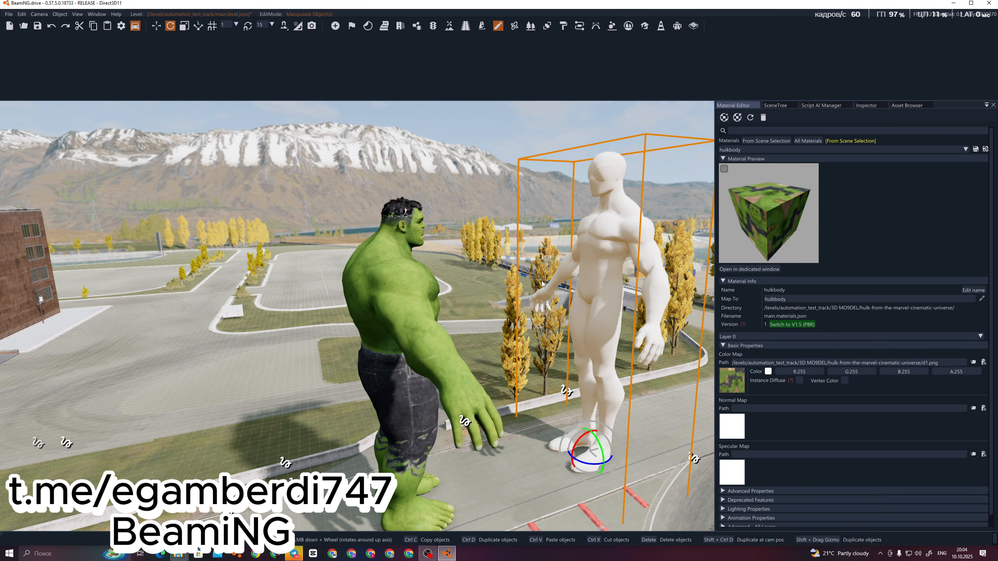
click(764, 142)
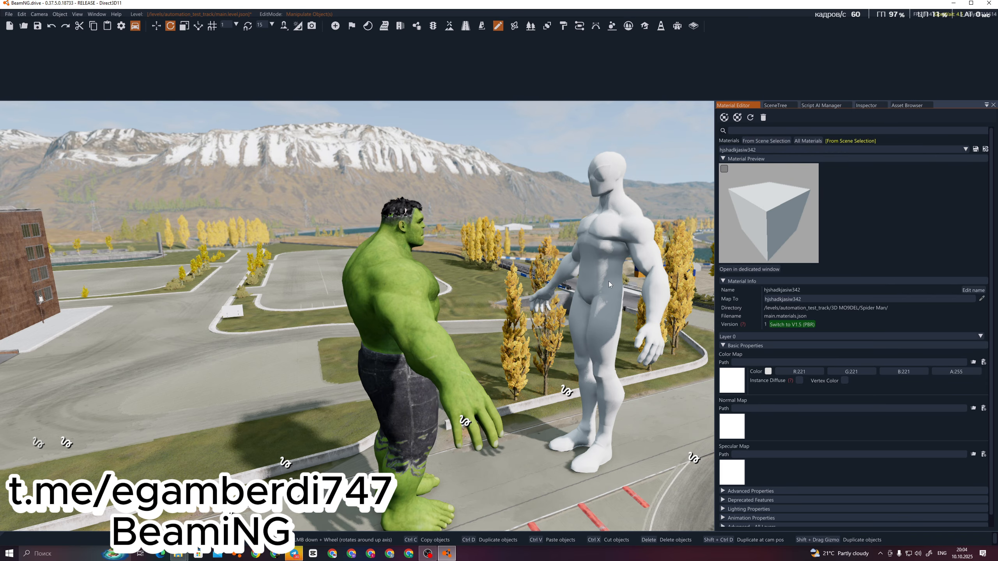
click(973, 362)
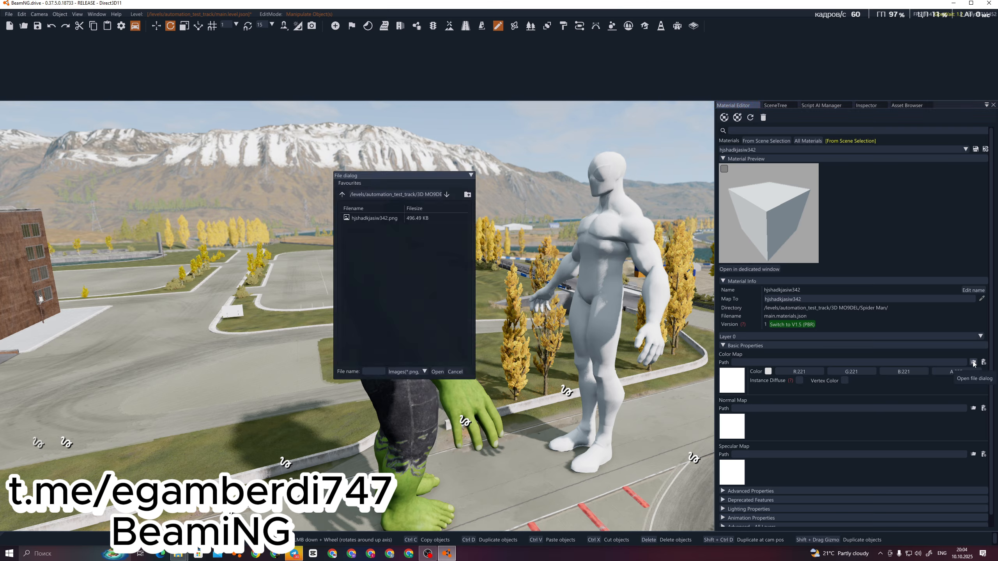
click(371, 219)
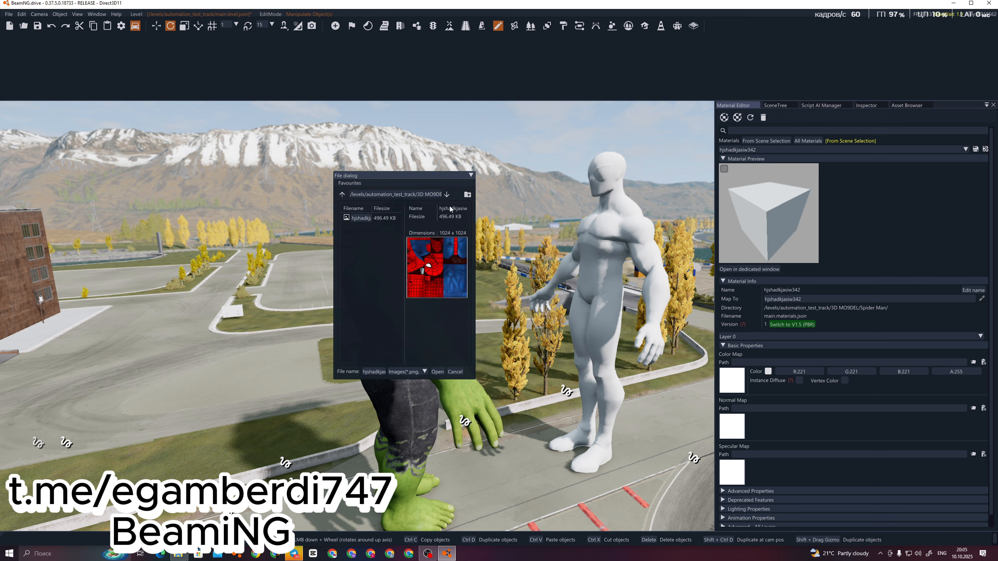
Browse the color map file picker up to the root directory, widen the file name column and look inside the art folder
click(342, 195)
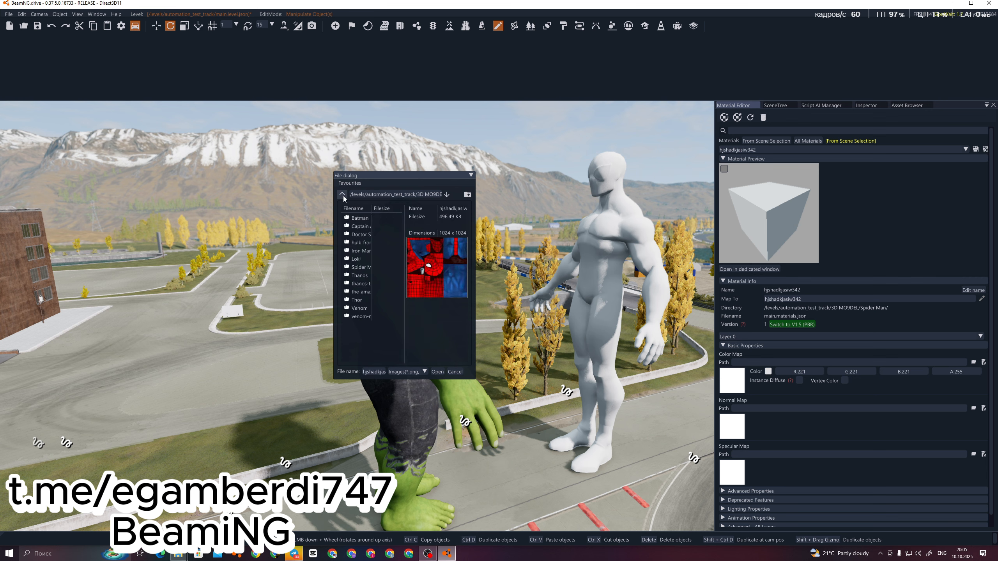
click(343, 194)
click(342, 195)
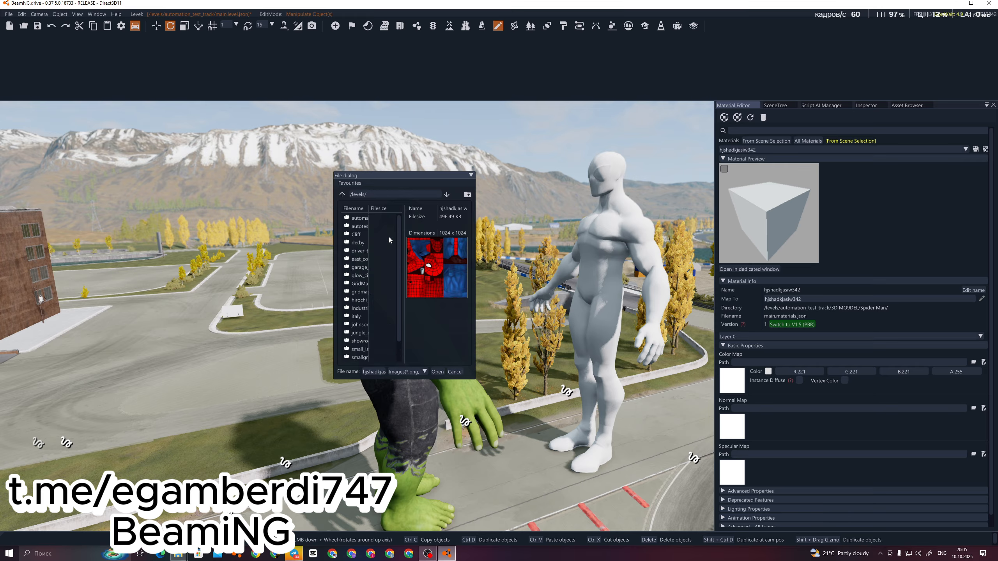
drag(404, 245, 471, 253)
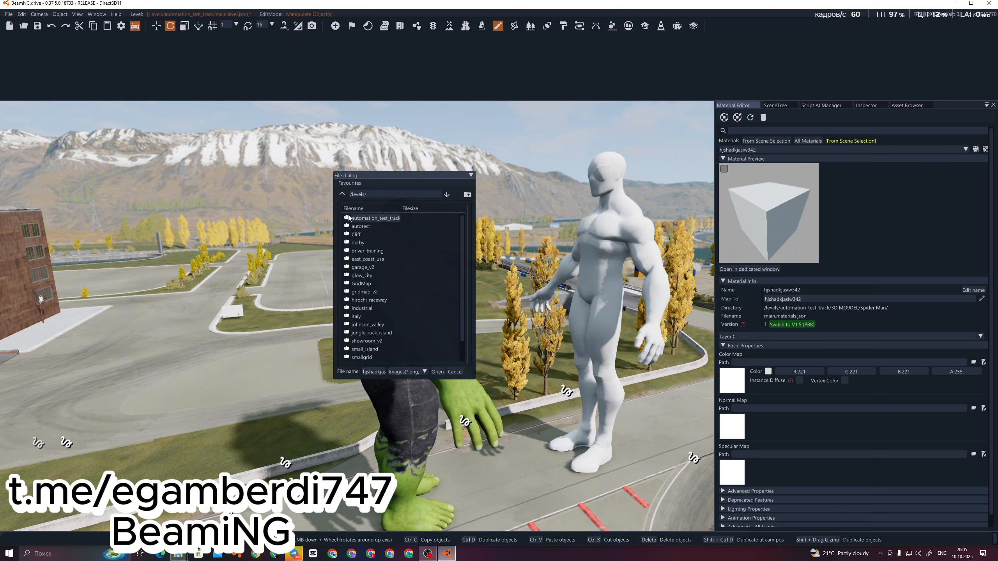
click(342, 194)
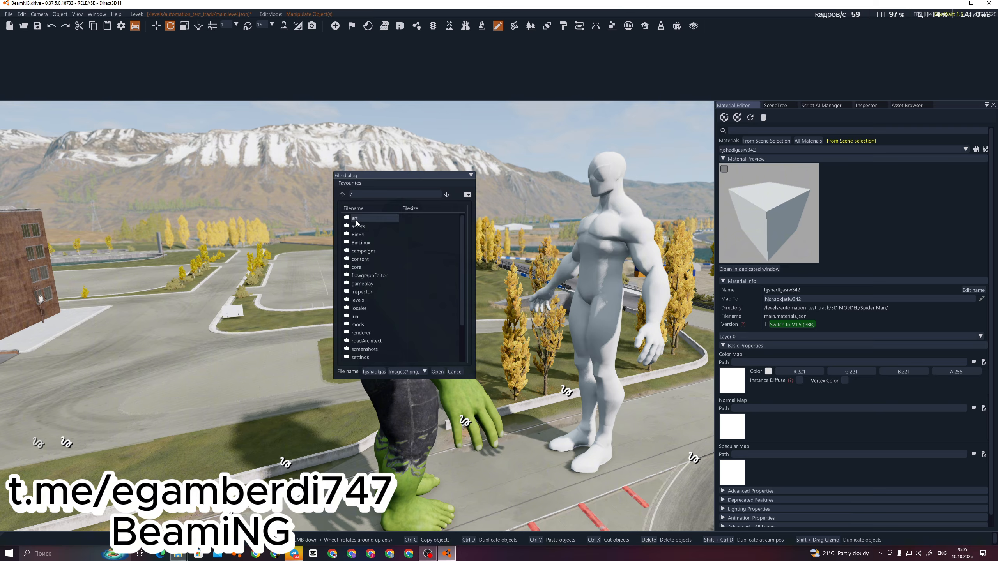
double_click(358, 218)
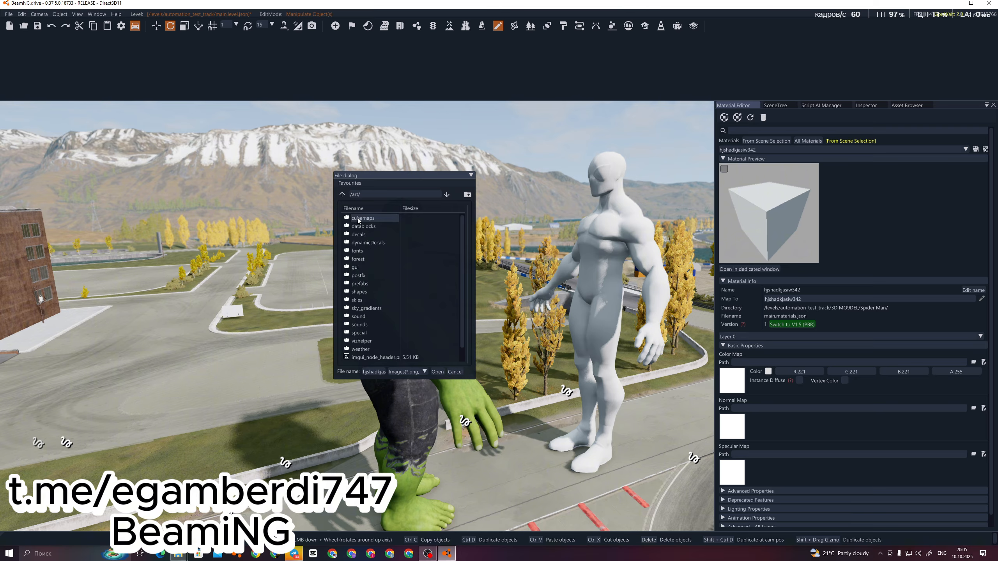
click(342, 194)
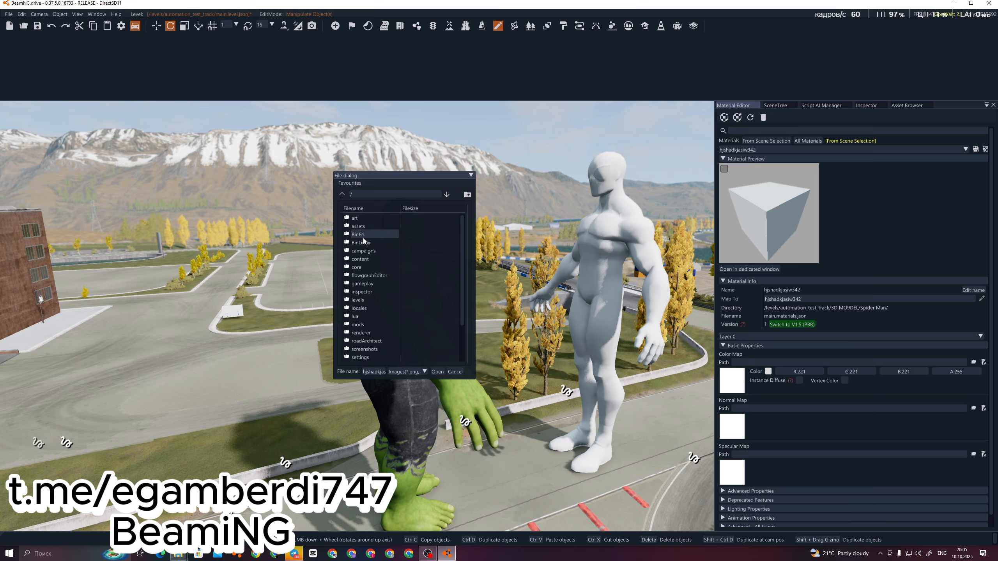
Assign hjshadkjasiw342.png from levels/automation_test_track/3D MO9DEL/Spider Man as the Spider-Man material's color map
double_click(364, 300)
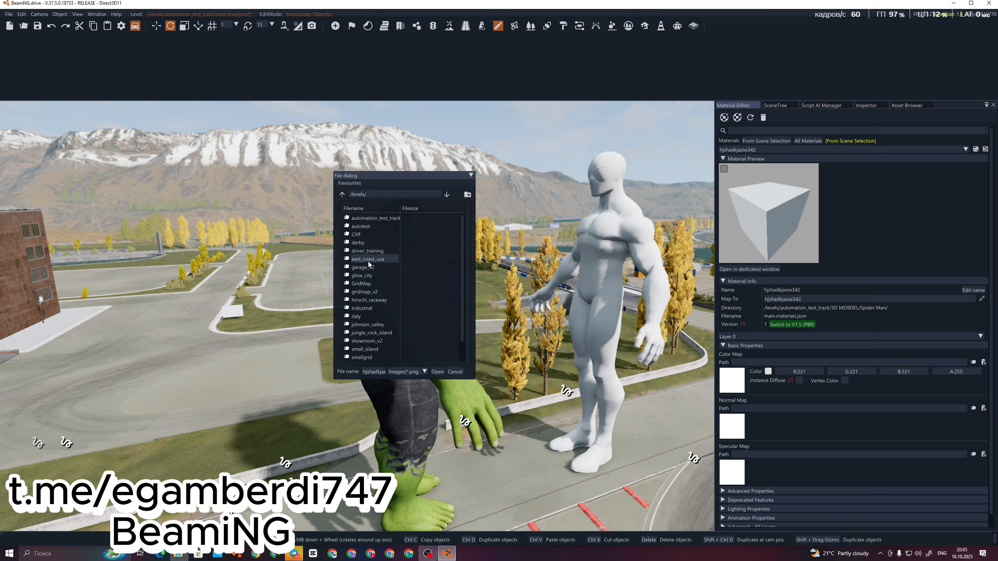
double_click(373, 220)
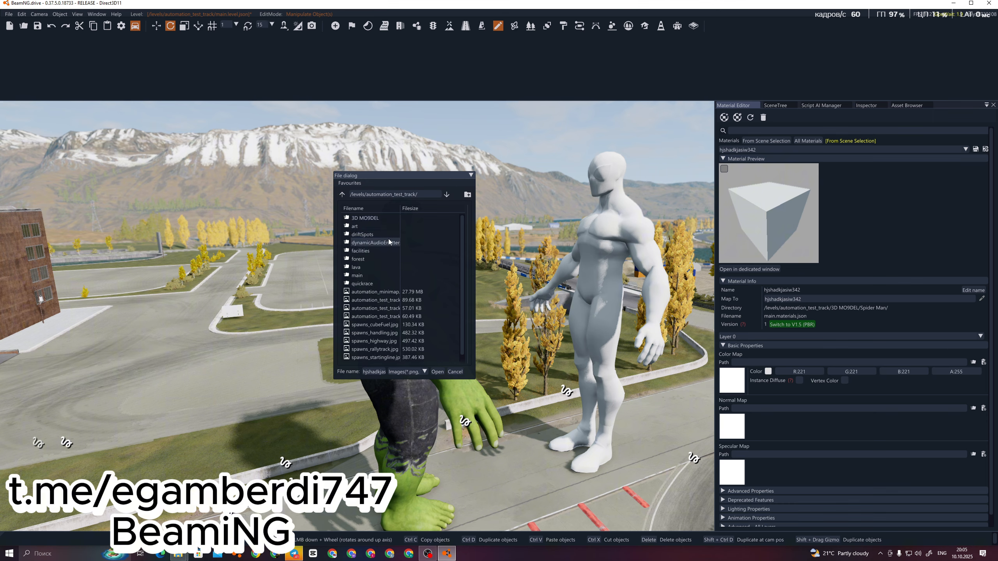
double_click(370, 220)
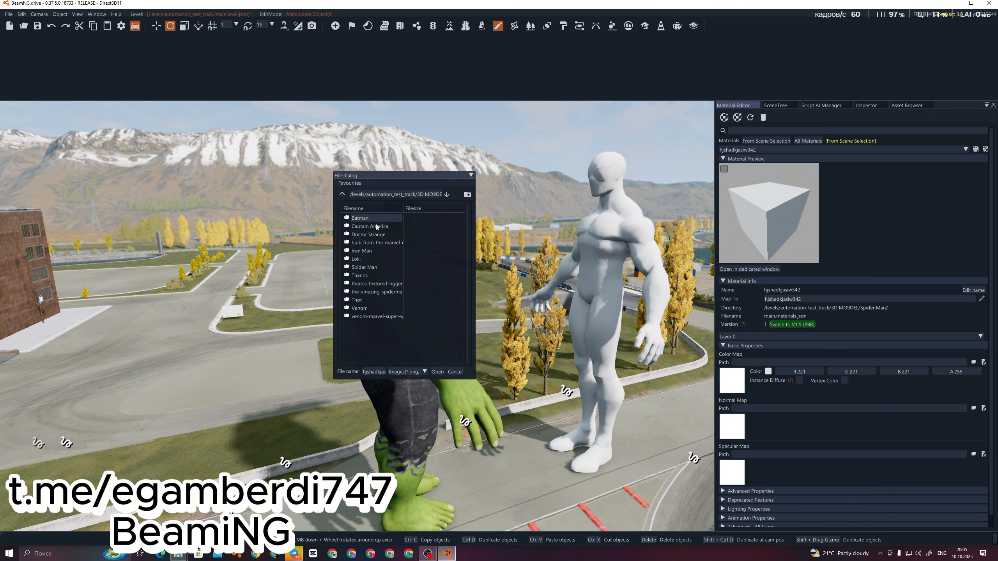
double_click(373, 264)
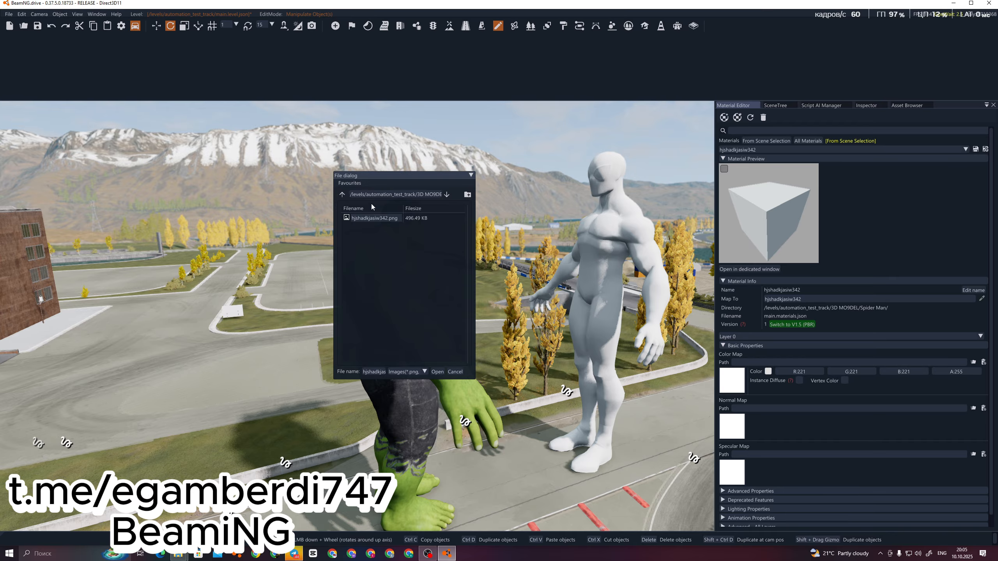
double_click(371, 219)
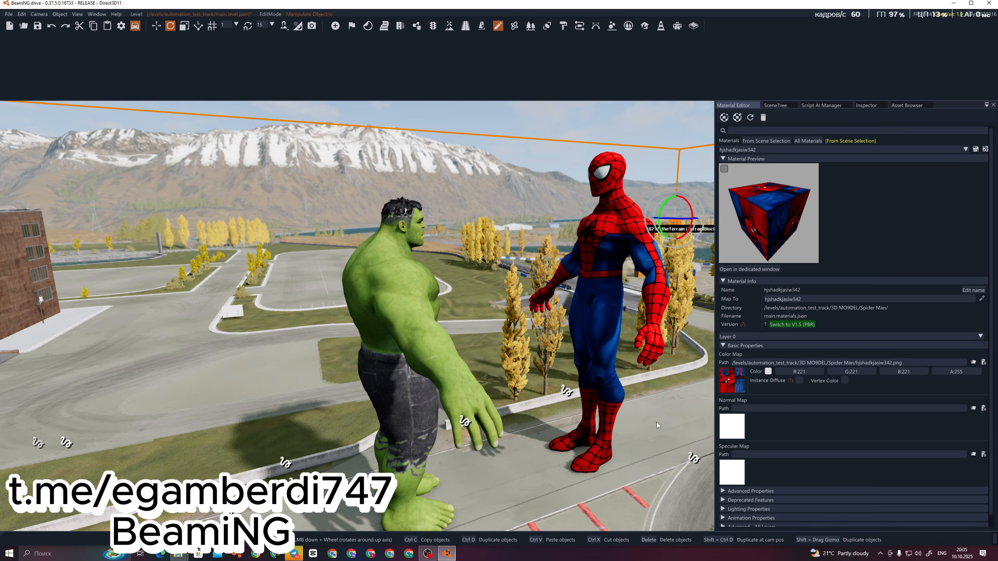
mouse_move(656, 423)
right_down()
mouse_move(424, 428)
mouse_move(365, 468)
mouse_move(656, 480)
mouse_move(671, 385)
mouse_move(208, 396)
mouse_move(142, 444)
mouse_move(816, 436)
mouse_move(927, 389)
mouse_move(918, 361)
mouse_move(656, 435)
mouse_move(651, 423)
right_up()
key(s)
key(w)
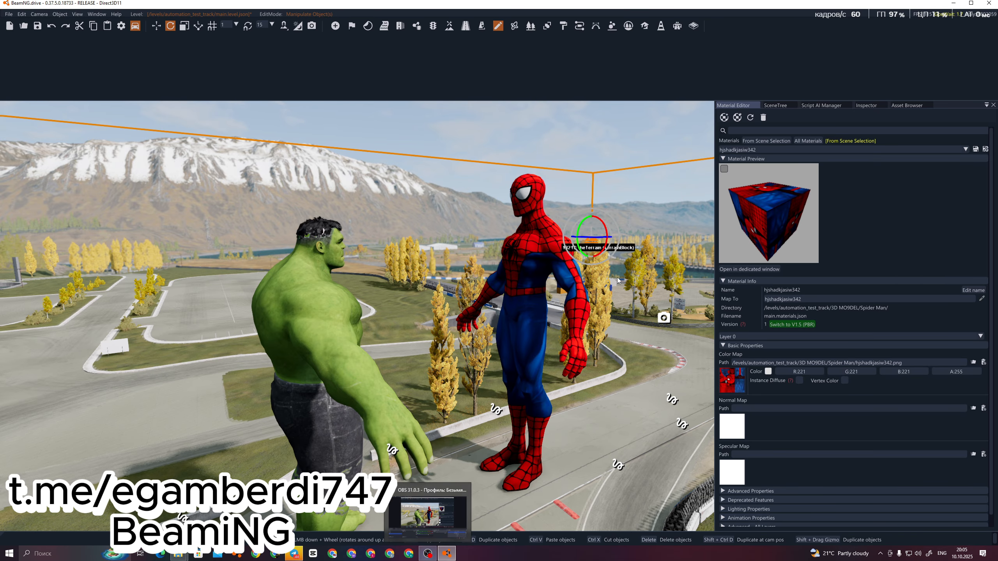
right_drag(625, 314, 641, 352)
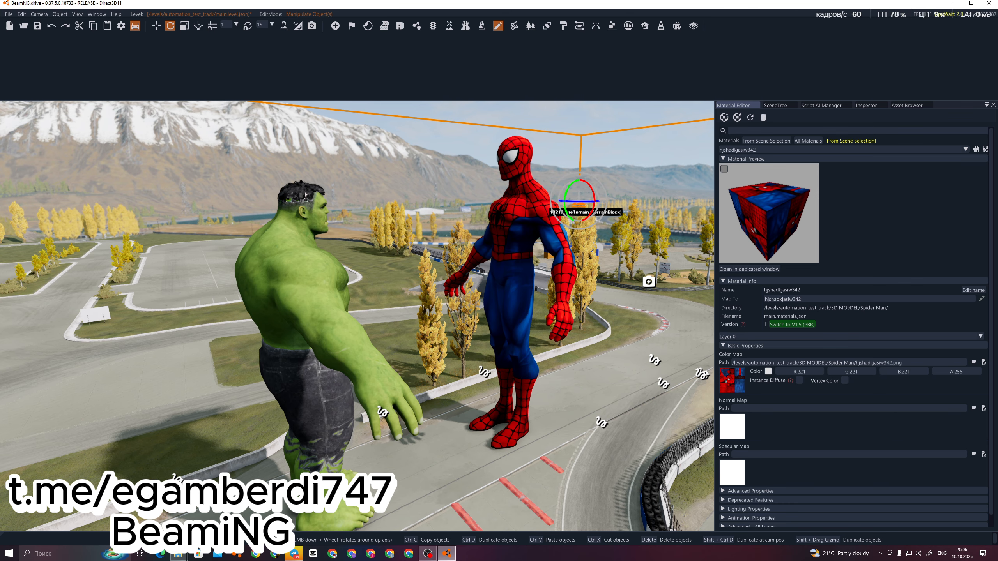
right_drag(521, 290, 480, 307)
right_drag(479, 362, 489, 339)
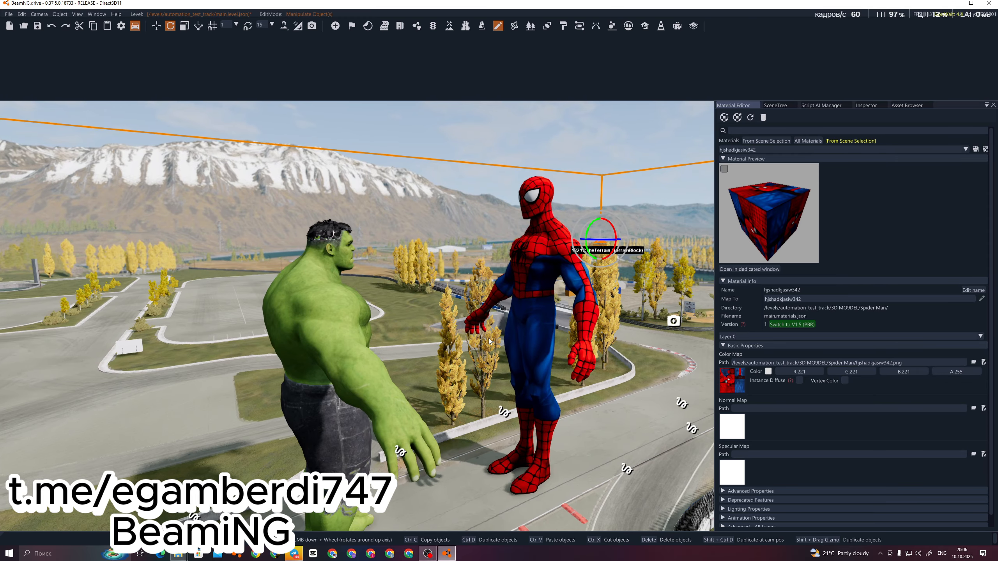